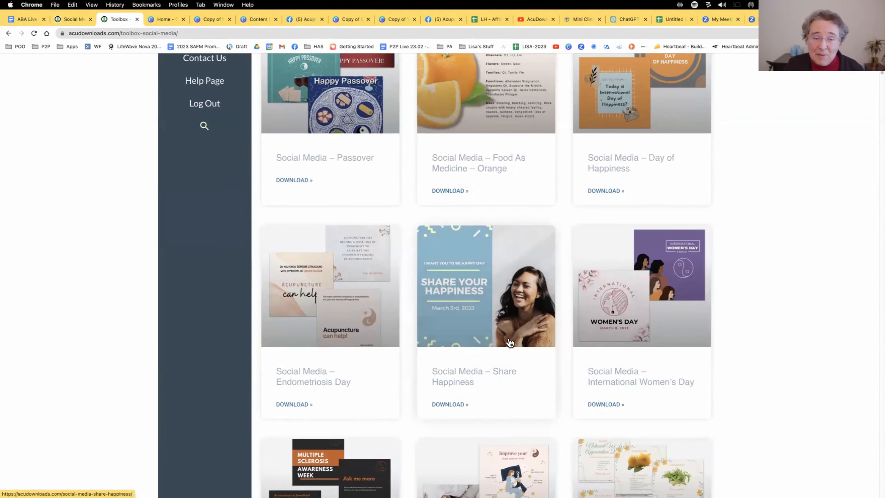
{"action": "scroll", "coordinate": [510, 344], "scroll_direction": "up", "scroll_amount": 1}
{"action": "scroll", "coordinate": [509, 343], "scroll_direction": "down", "scroll_amount": 9}
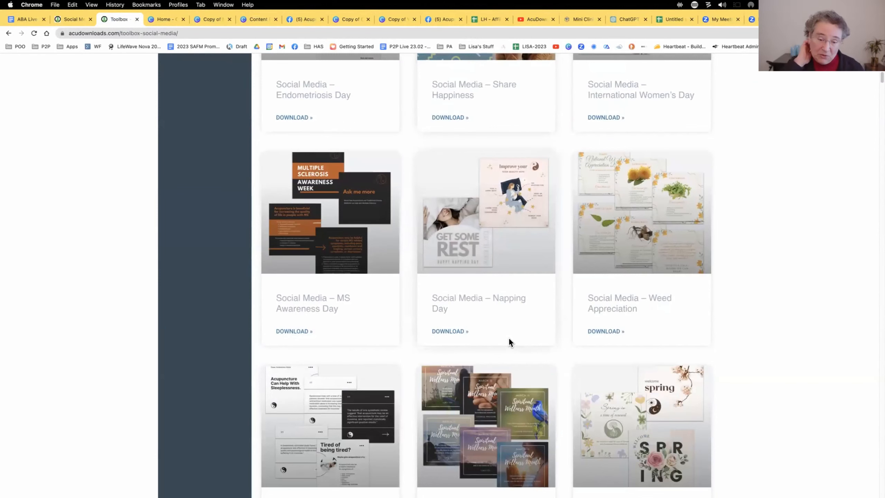
{"action": "scroll", "coordinate": [509, 342], "scroll_direction": "down", "scroll_amount": 3}
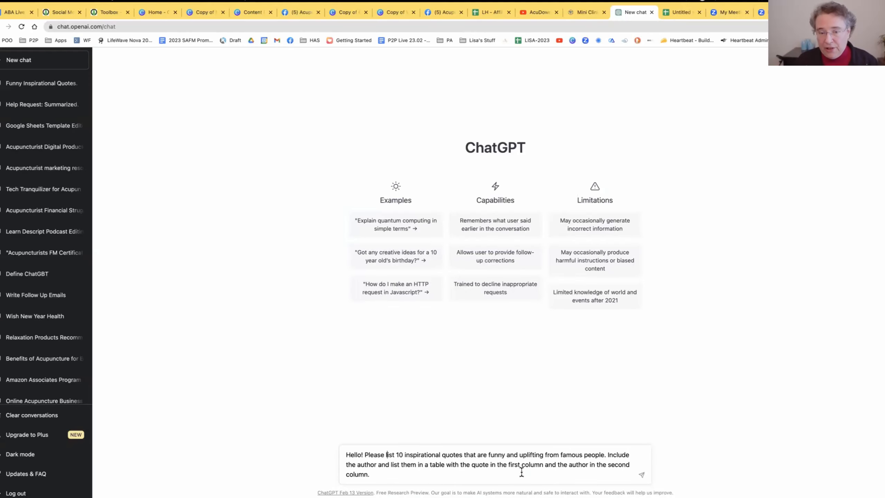
Submit the ChatGPT request for 10 funny, uplifting famous quotes in a table and select the resulting Quote and Author table for copying.
{"action": "left_click", "coordinate": [643, 474]}
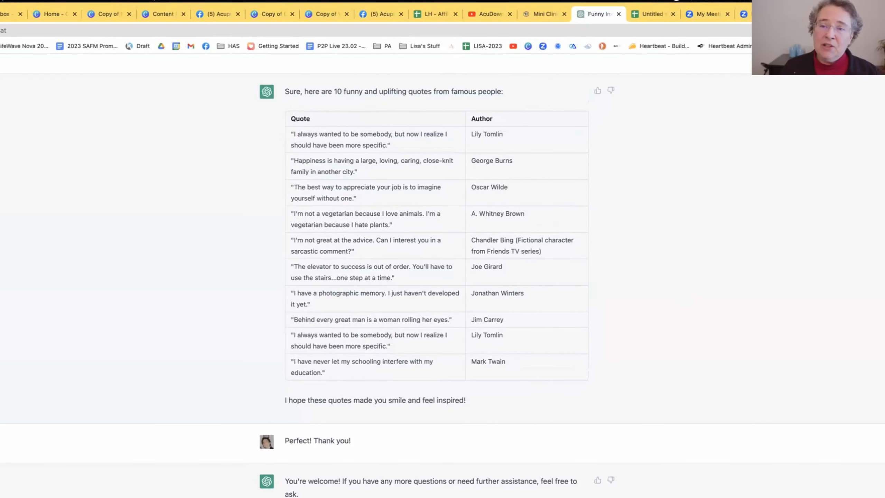
{"action": "scroll", "coordinate": [519, 367], "scroll_direction": "up", "scroll_amount": 1}
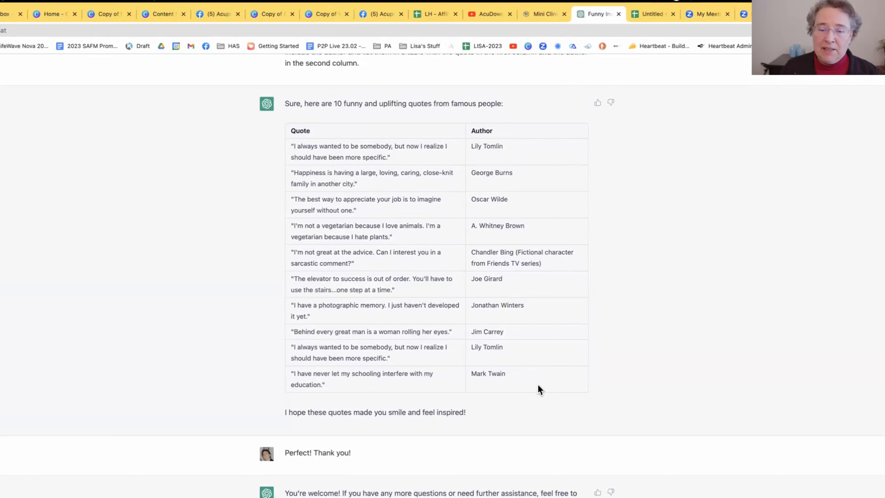
{"action": "left_click_drag", "start_coordinate": [577, 387], "coordinate": [297, 132]}
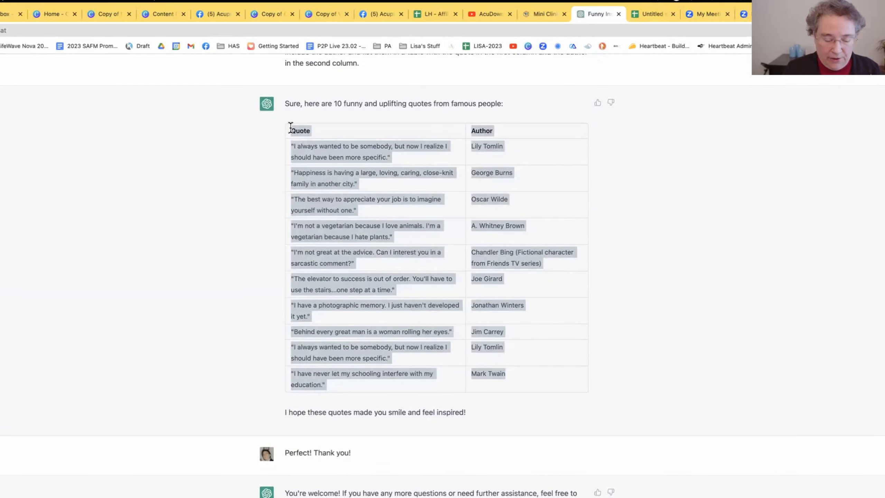
Create a blank Google Sheets spreadsheet in a new browser page using sheets.new.
{"action": "key", "text": "super+t"}
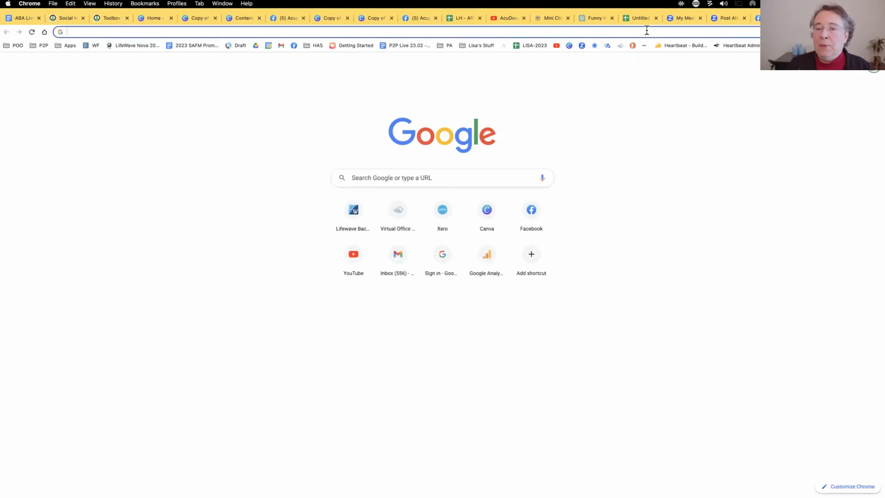
{"action": "left_click", "coordinate": [646, 31]}
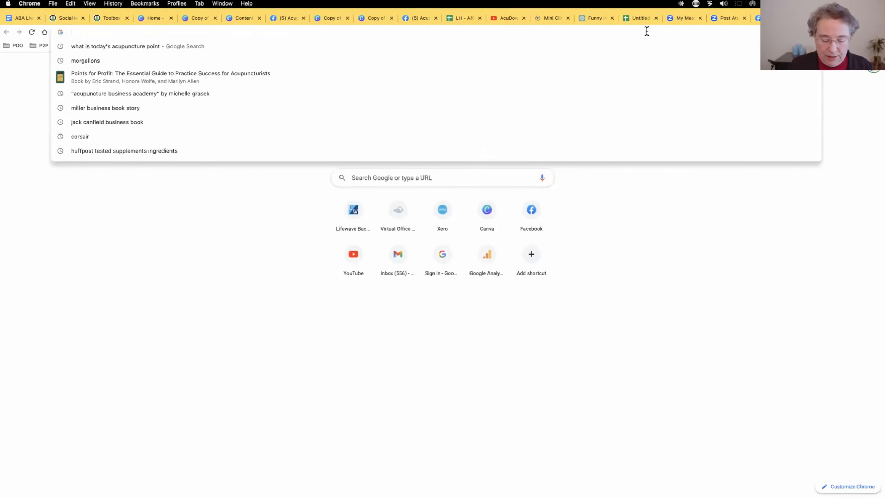
{"action": "type", "text": "sheets.n"}
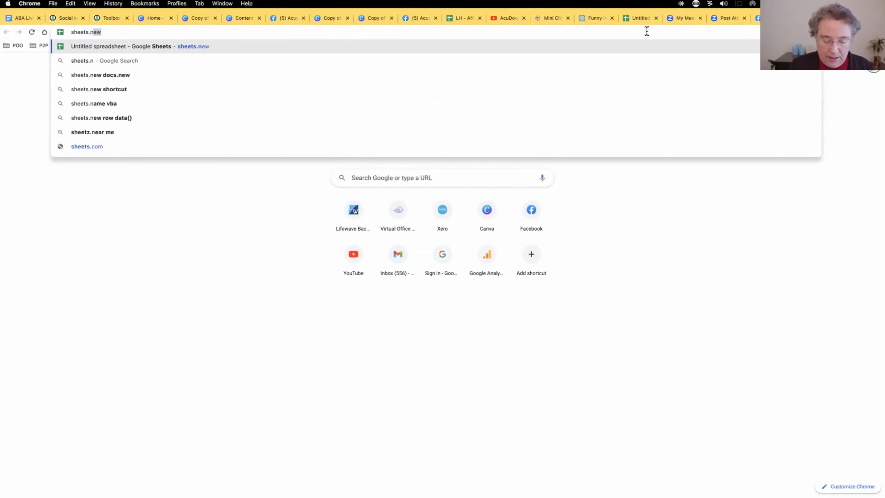
{"action": "type", "text": "ew"}
{"action": "key", "text": "Return"}
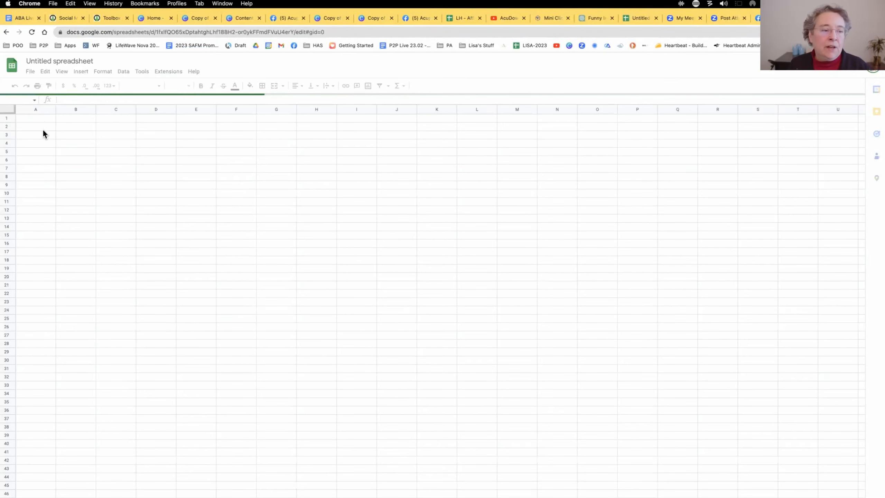
Paste the quote table into the spreadsheet starting at cell A1 and widen the Author and Quote columns to fit their text.
{"action": "right_click", "coordinate": [42, 117]}
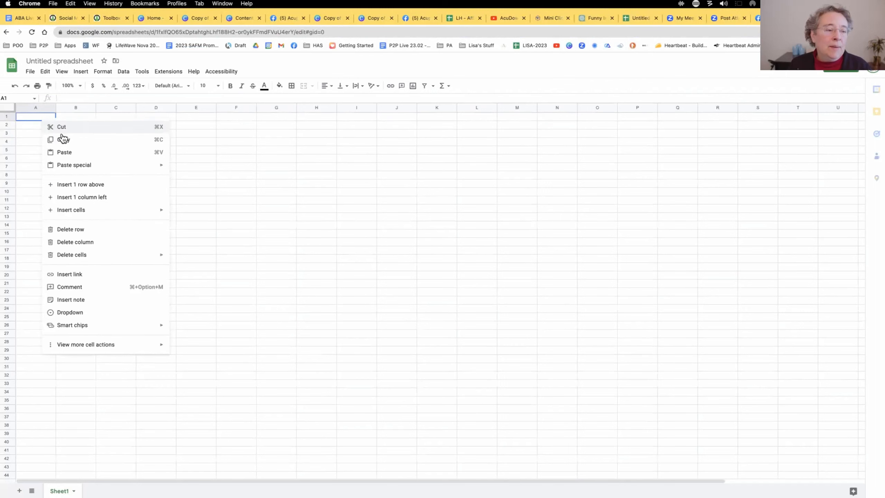
{"action": "left_click", "coordinate": [74, 152]}
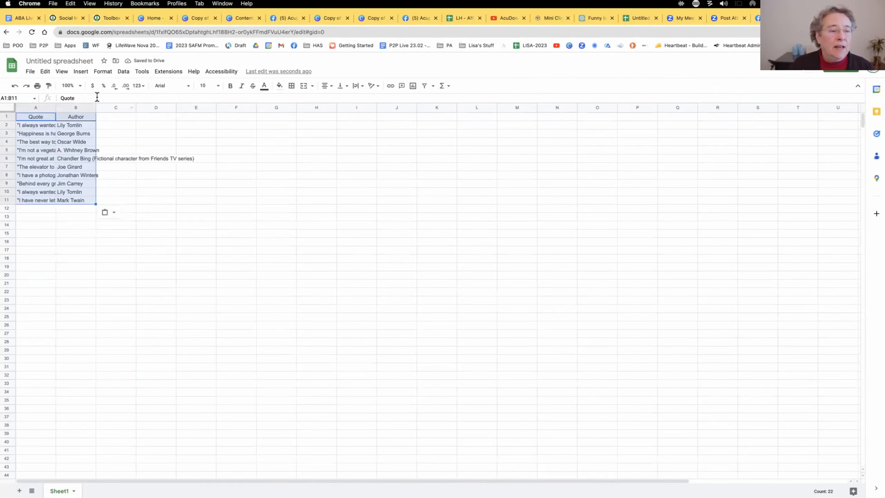
{"action": "left_click_drag", "start_coordinate": [96, 108], "coordinate": [248, 120]}
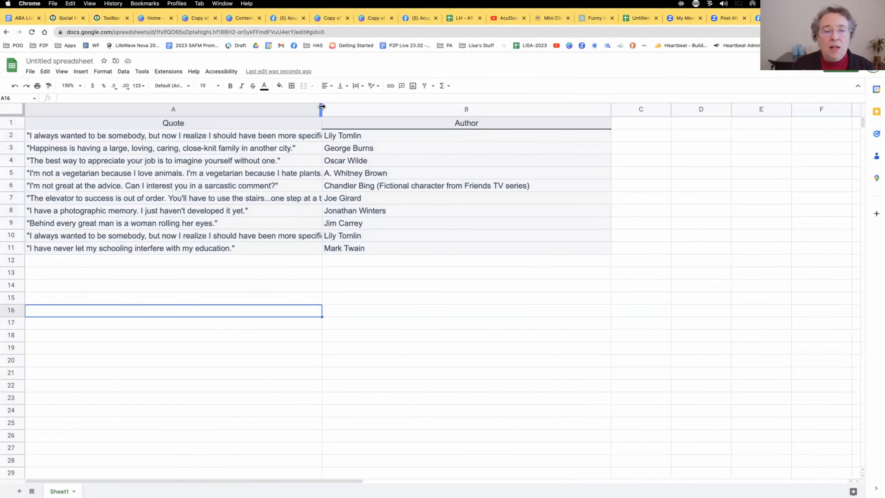
{"action": "left_click_drag", "start_coordinate": [321, 107], "coordinate": [384, 109]}
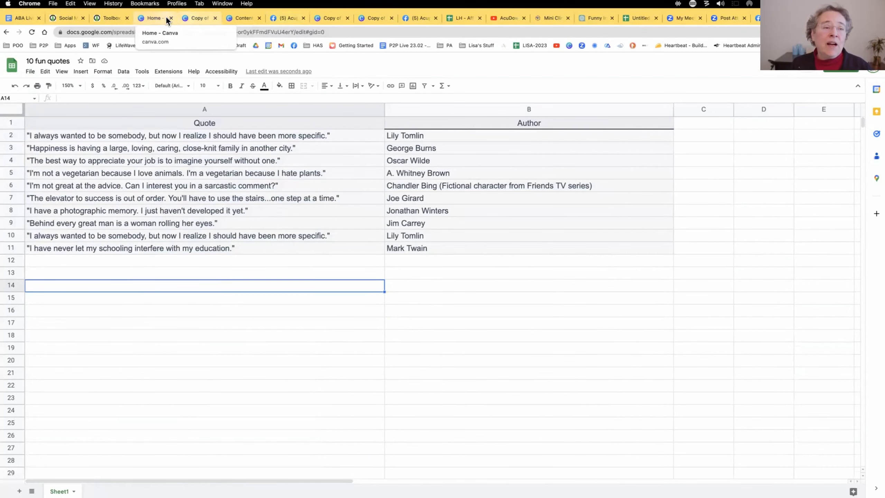
Switch to Canva and apply the purple "When you focus on the good" quote template to a blank Facebook Post design.
{"action": "left_click", "coordinate": [157, 16]}
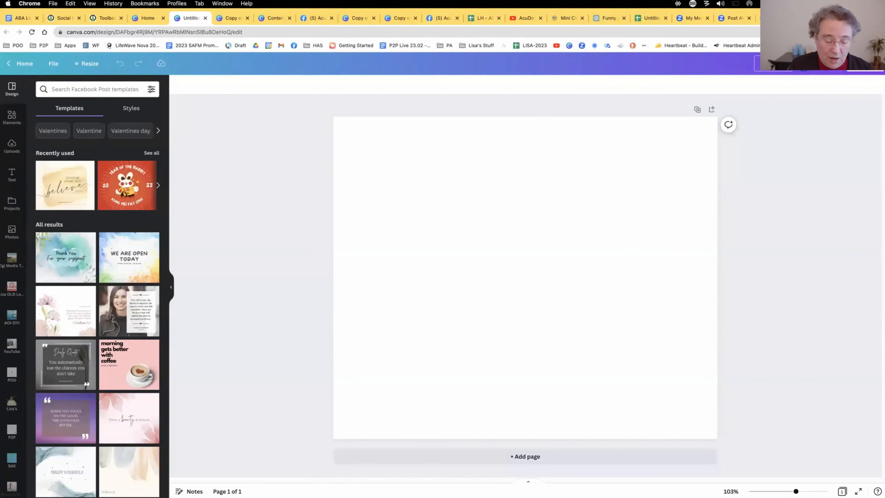
{"action": "scroll", "coordinate": [102, 298], "scroll_direction": "down", "scroll_amount": 4}
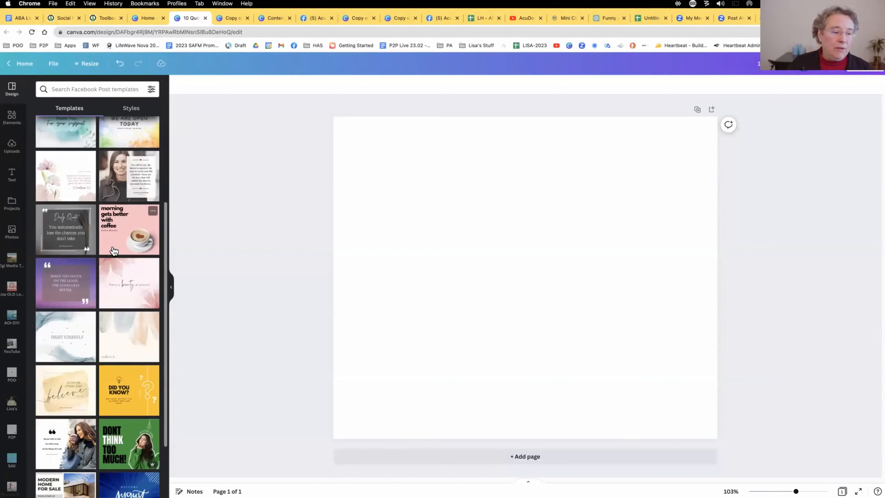
{"action": "scroll", "coordinate": [102, 298], "scroll_direction": "down", "scroll_amount": 2}
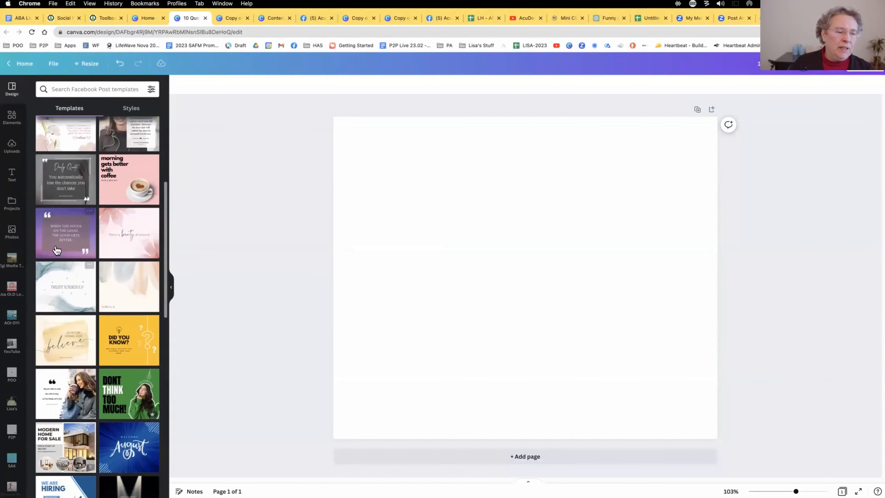
{"action": "left_click", "coordinate": [59, 245]}
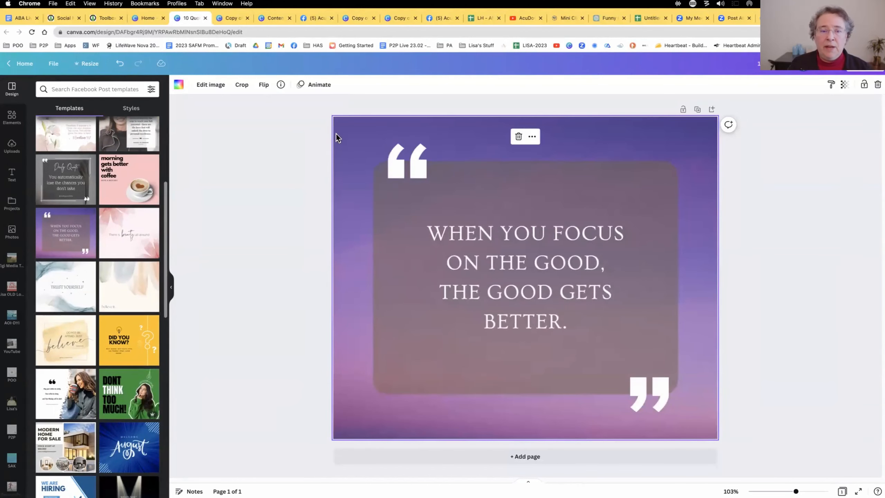
Restyle the design with the LH brand palette and brand fonts, using a solid blue background, light teal box and navy text.
{"action": "left_click", "coordinate": [179, 85]}
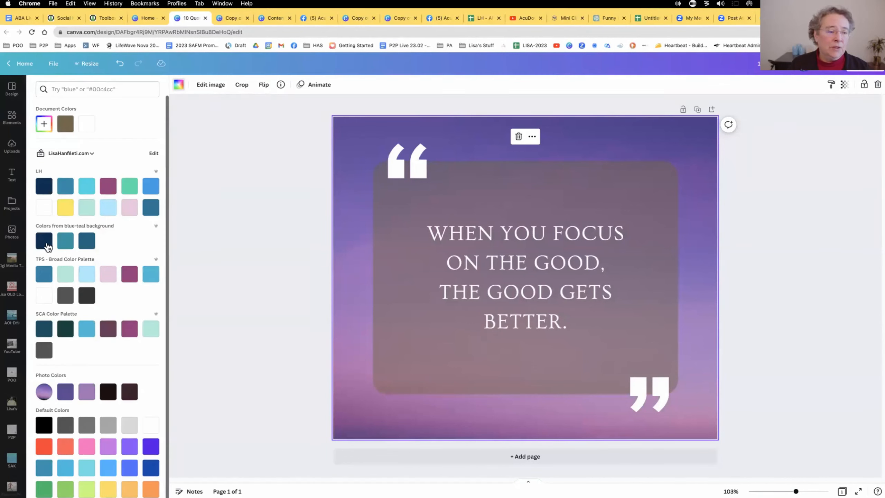
{"action": "left_click", "coordinate": [12, 89]}
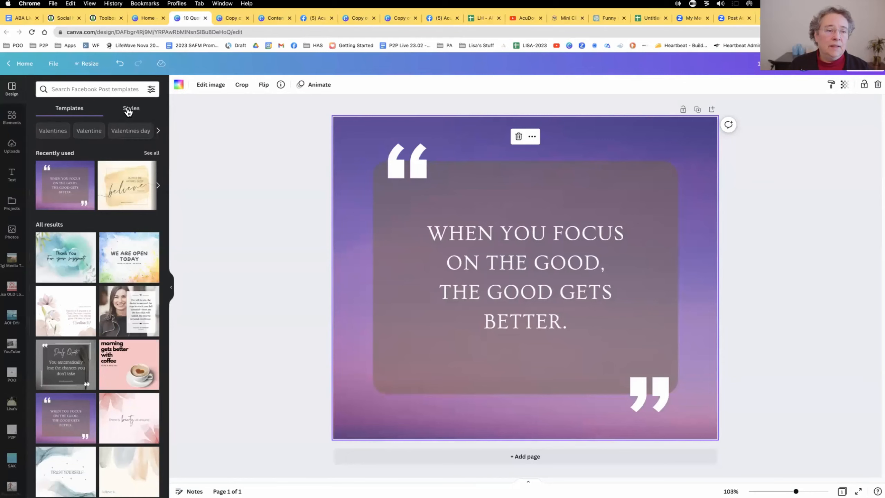
{"action": "left_click", "coordinate": [128, 111]}
{"action": "left_click", "coordinate": [95, 173]}
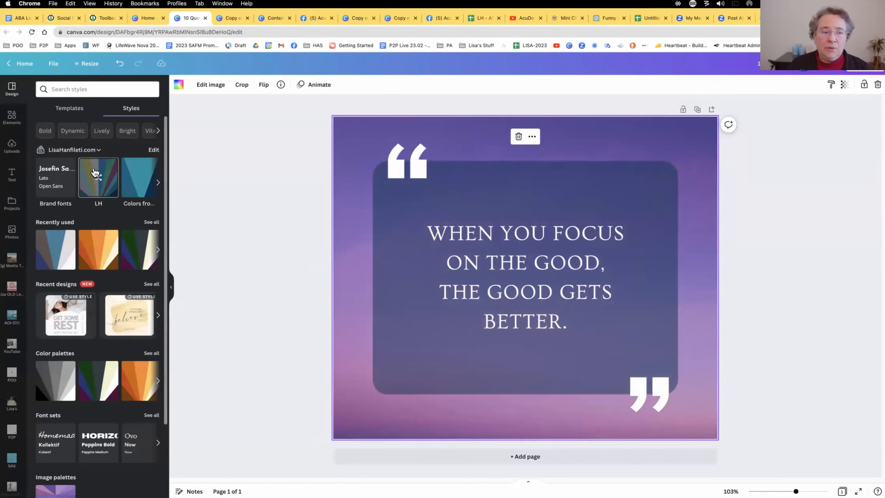
{"action": "left_click", "coordinate": [95, 172]}
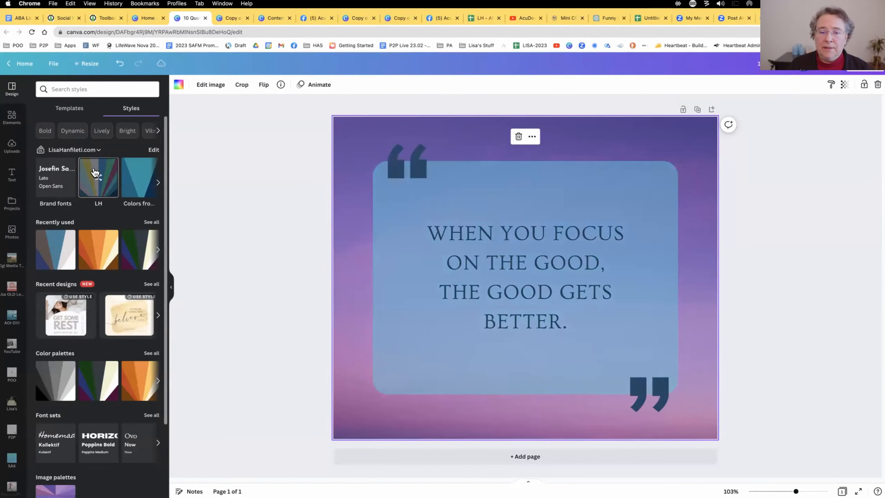
{"action": "left_click", "coordinate": [95, 172]}
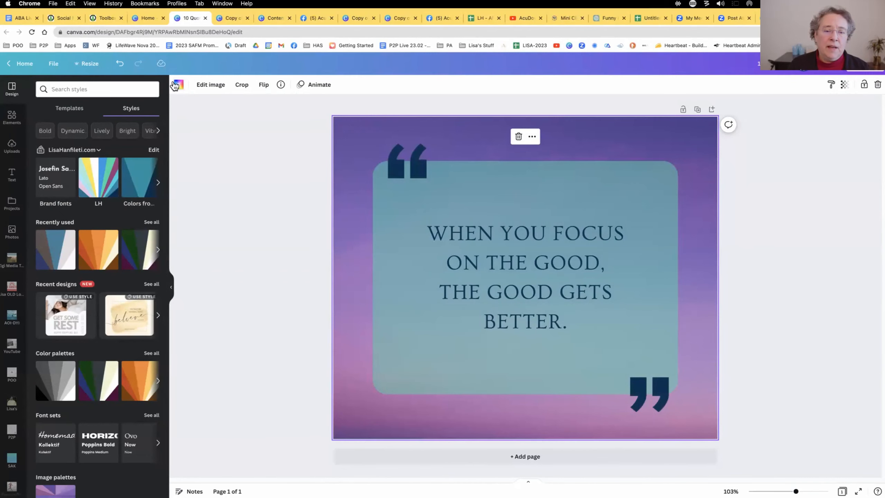
{"action": "left_click", "coordinate": [177, 85]}
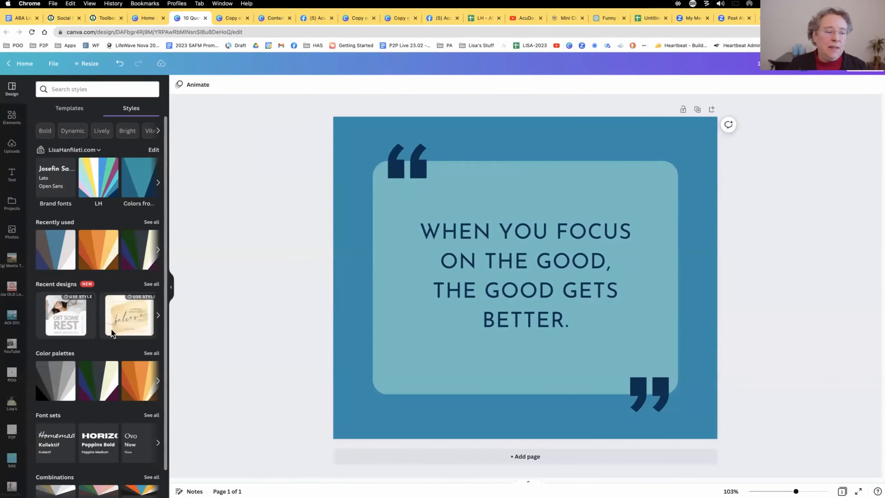
Search the Canva apps for "bulk" and open the Bulk create app.
{"action": "scroll", "coordinate": [26, 383], "scroll_direction": "down", "scroll_amount": 1}
{"action": "scroll", "coordinate": [25, 382], "scroll_direction": "down", "scroll_amount": 10}
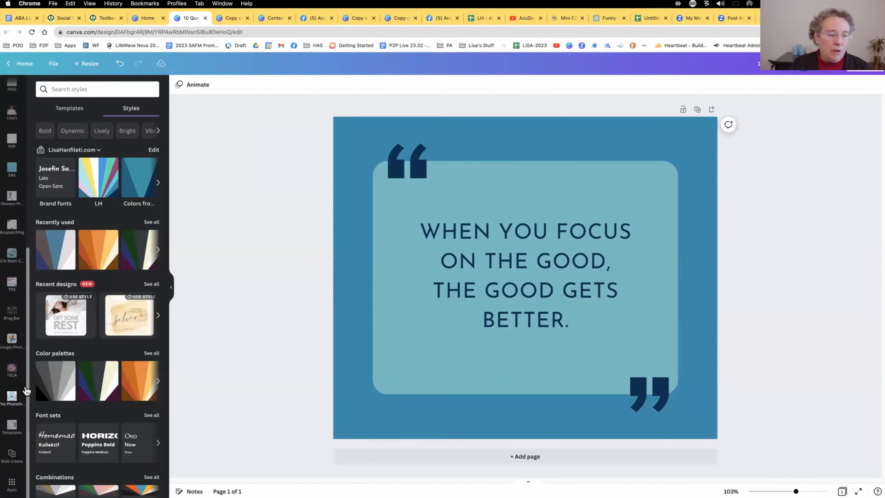
{"action": "left_click", "coordinate": [12, 483]}
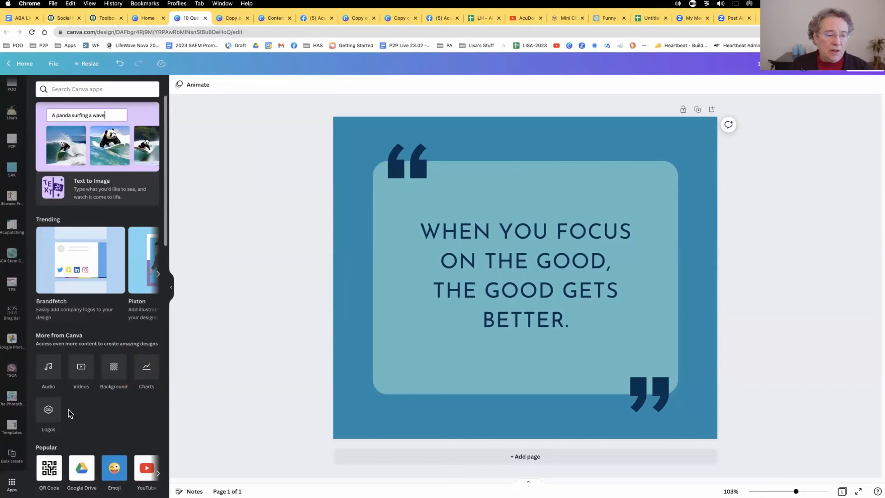
{"action": "scroll", "coordinate": [112, 405], "scroll_direction": "down", "scroll_amount": 6}
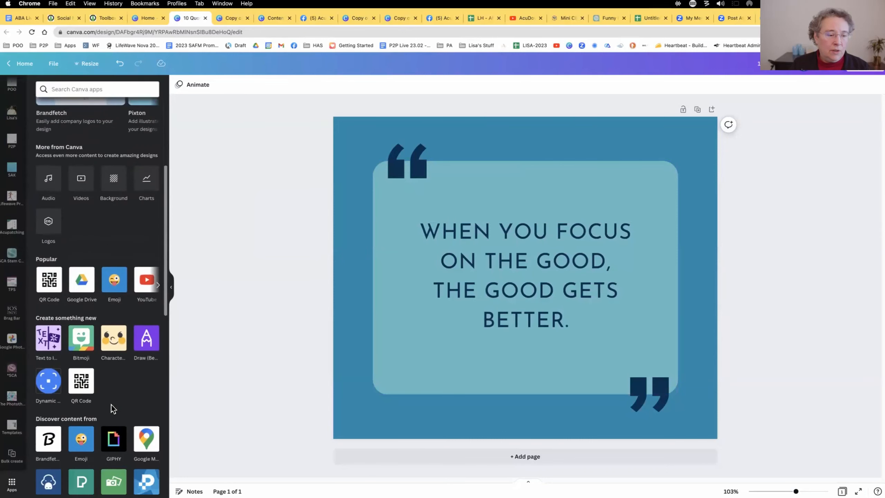
{"action": "scroll", "coordinate": [115, 380], "scroll_direction": "down", "scroll_amount": 10}
{"action": "scroll", "coordinate": [115, 381], "scroll_direction": "up", "scroll_amount": 15}
{"action": "scroll", "coordinate": [114, 380], "scroll_direction": "up", "scroll_amount": 4}
{"action": "left_click", "coordinate": [79, 89]}
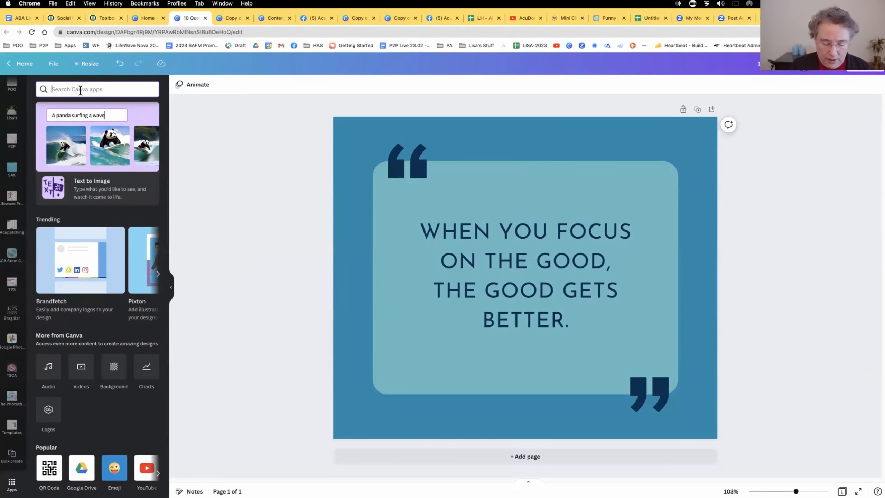
{"action": "type", "text": "bulk"}
{"action": "left_click", "coordinate": [12, 455]}
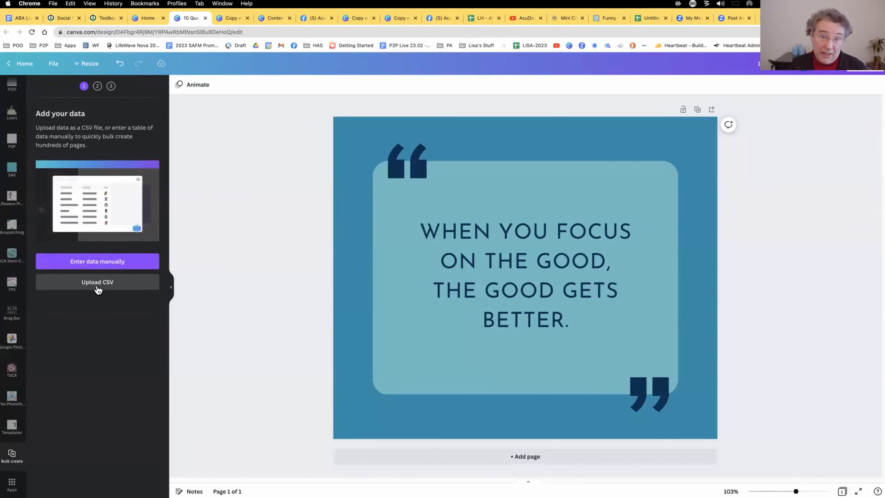
Start manual data entry for Bulk create, clear the sample table and name the first text column Quote.
{"action": "left_click", "coordinate": [819, 18]}
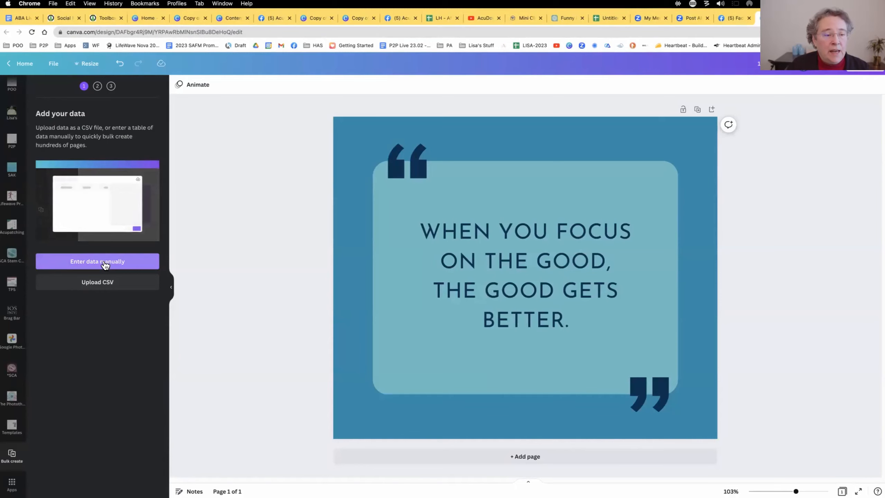
{"action": "left_click", "coordinate": [104, 262]}
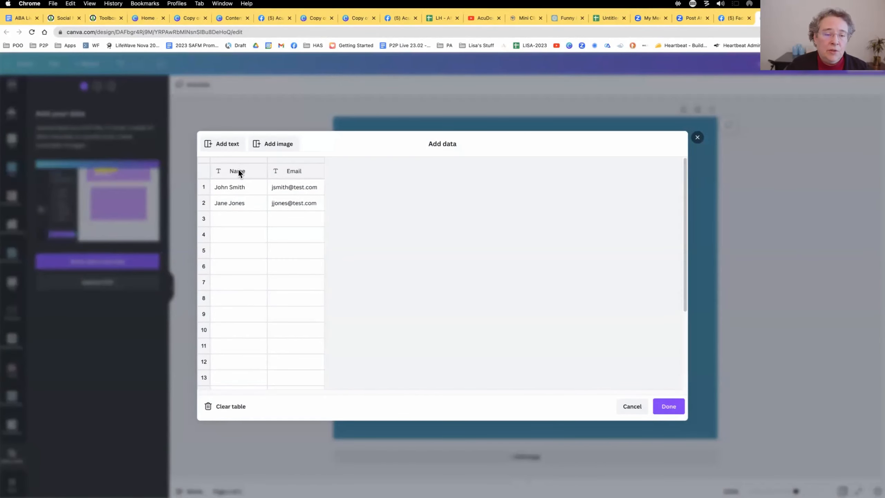
{"action": "left_click", "coordinate": [230, 407]}
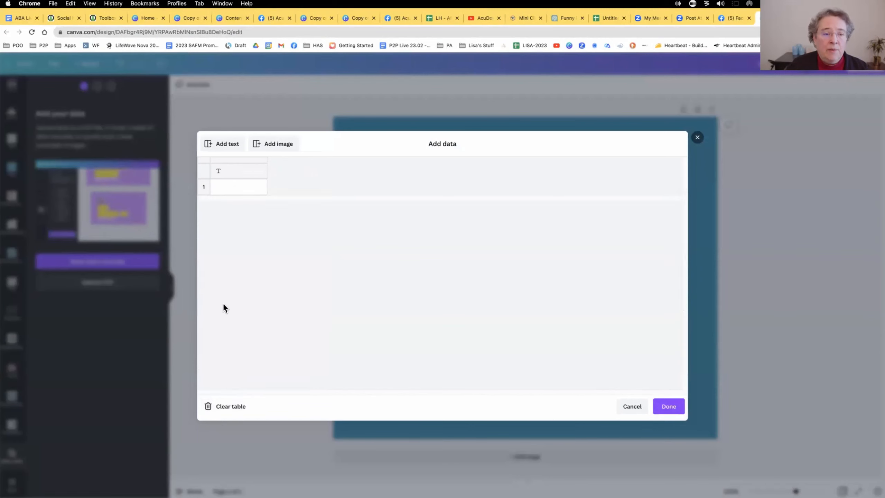
{"action": "left_click", "coordinate": [226, 173]}
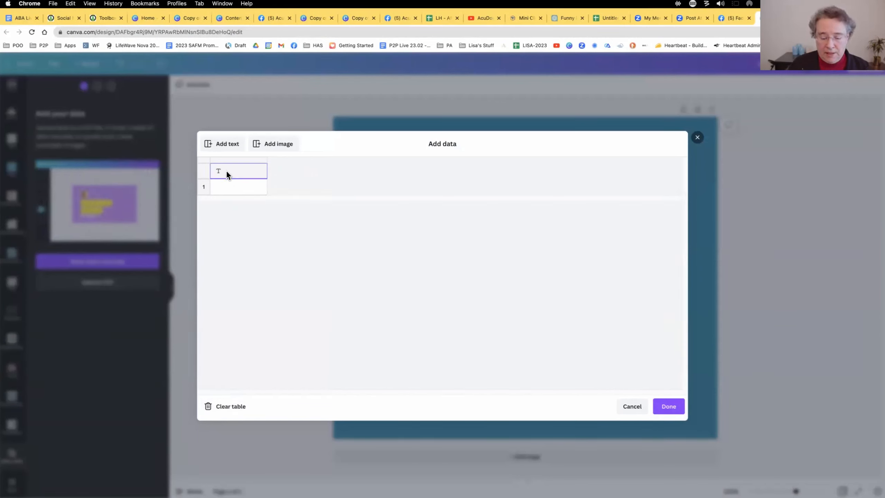
{"action": "type", "text": "Quote"}
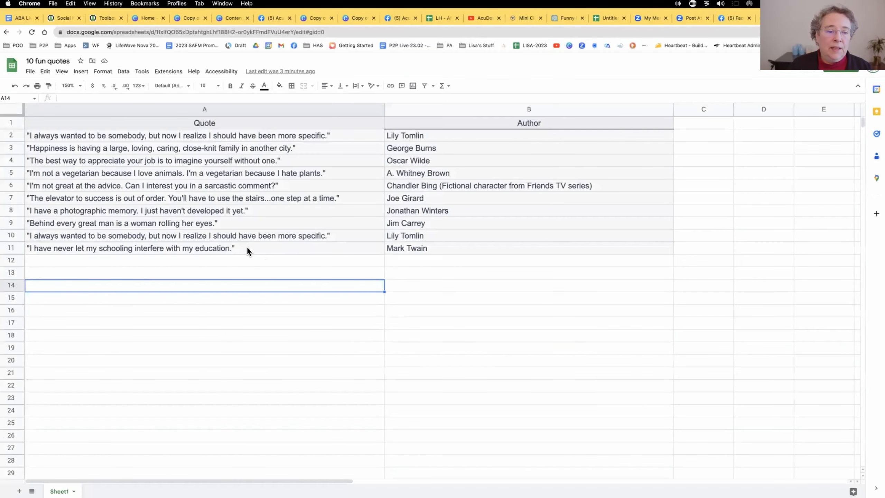
Copy the ten quotes in A2:A11 of the 10 fun quotes spreadsheet and paste them into Canva's Quote column from row 1.
{"action": "left_click", "coordinate": [247, 246]}
{"action": "left_click", "coordinate": [39, 139]}
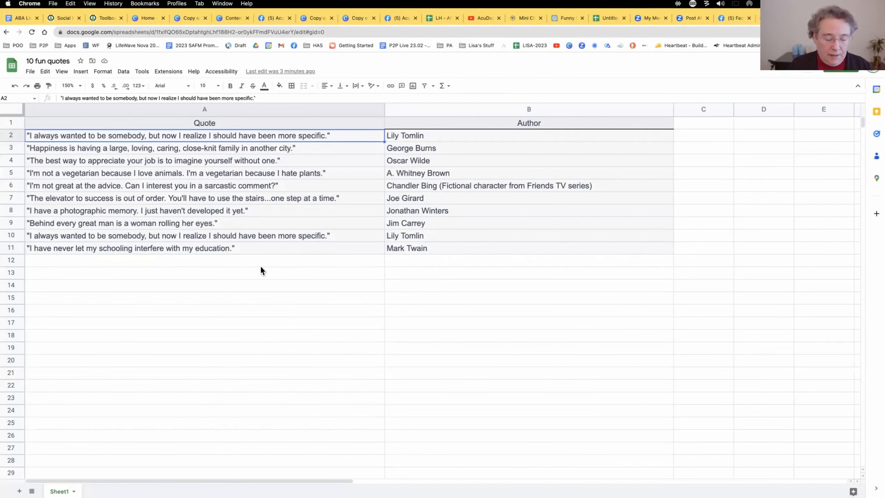
{"action": "left_click", "coordinate": [286, 249], "text": "shift"}
{"action": "key", "text": "super+c"}
{"action": "left_click", "coordinate": [230, 189]}
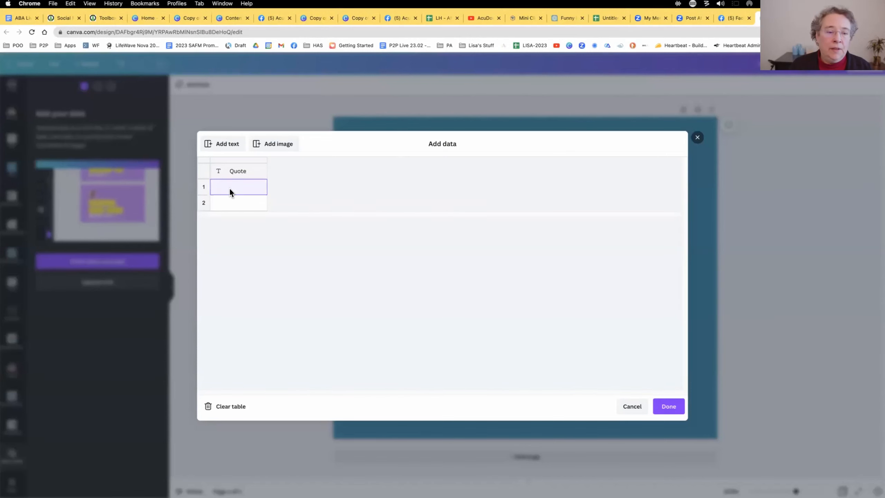
{"action": "key", "text": "super+v"}
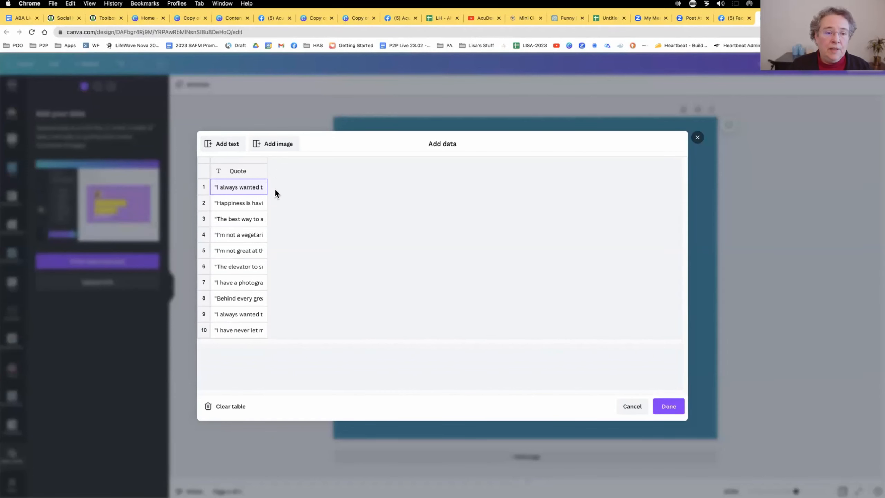
Name the second text column Author and copy the authors in B2:B11 of the 10 fun quotes spreadsheet.
{"action": "left_click", "coordinate": [290, 172]}
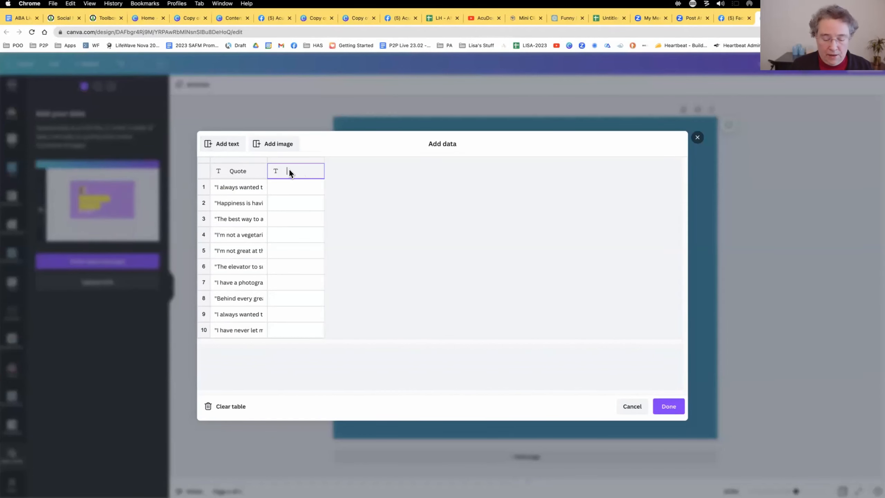
{"action": "left_click", "coordinate": [815, 18]}
{"action": "left_click", "coordinate": [442, 247]}
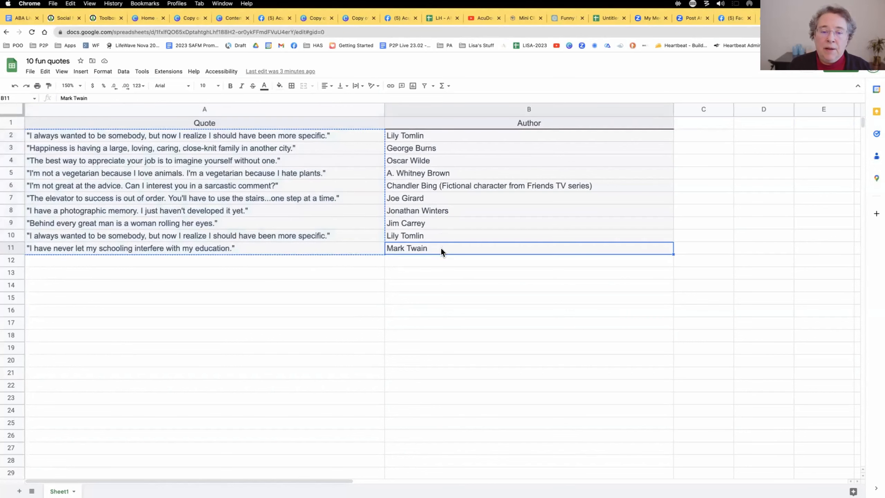
{"action": "left_click", "coordinate": [435, 136], "text": "shift"}
{"action": "key", "text": "ctrl+c"}
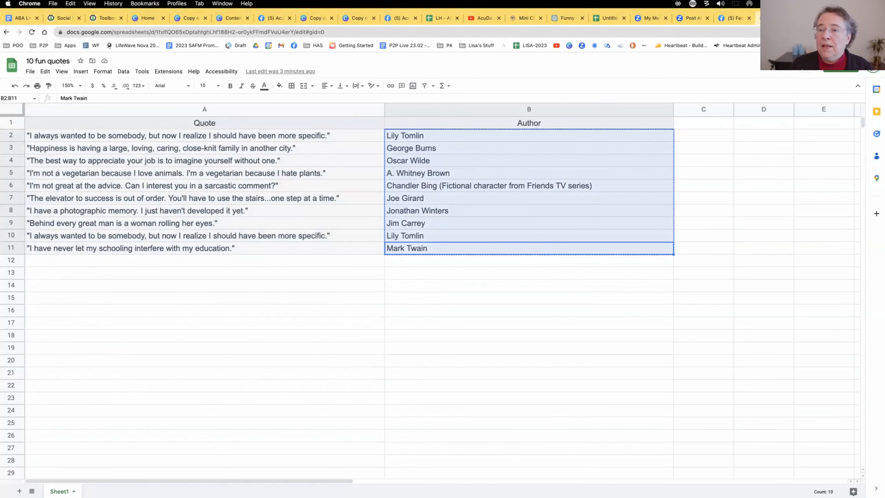
Paste the copied authors into Canva's Author column from row 1 and finish the data entry.
{"action": "left_click", "coordinate": [756, 22]}
{"action": "left_click", "coordinate": [302, 187]}
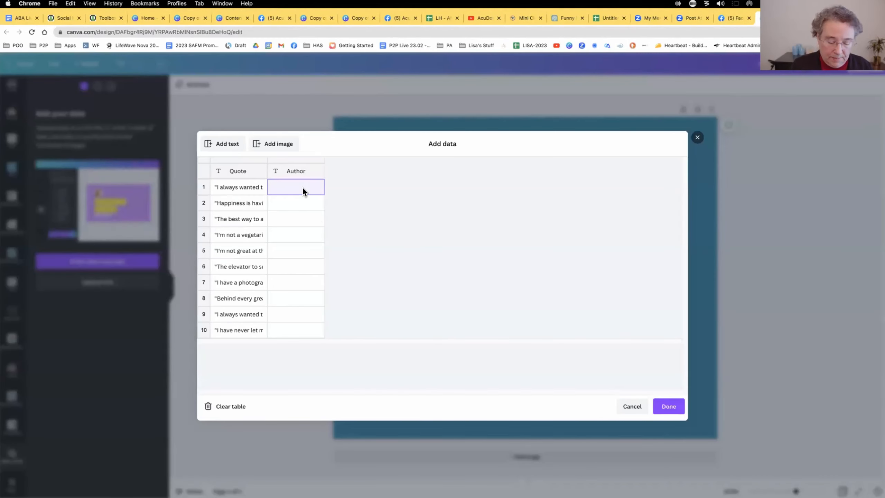
{"action": "key", "text": "ctrl+v"}
{"action": "left_click", "coordinate": [667, 406]}
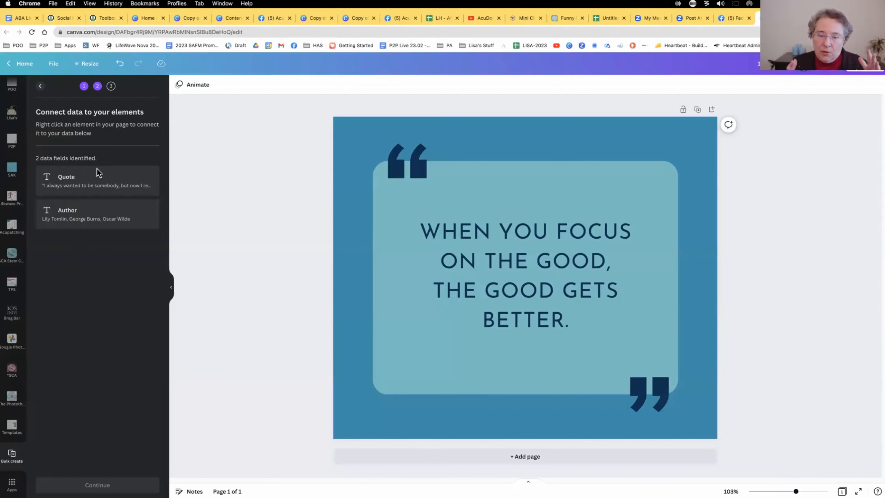
Select the quote text in the middle of the teal box for connecting it to a data field.
{"action": "left_click", "coordinate": [453, 362]}
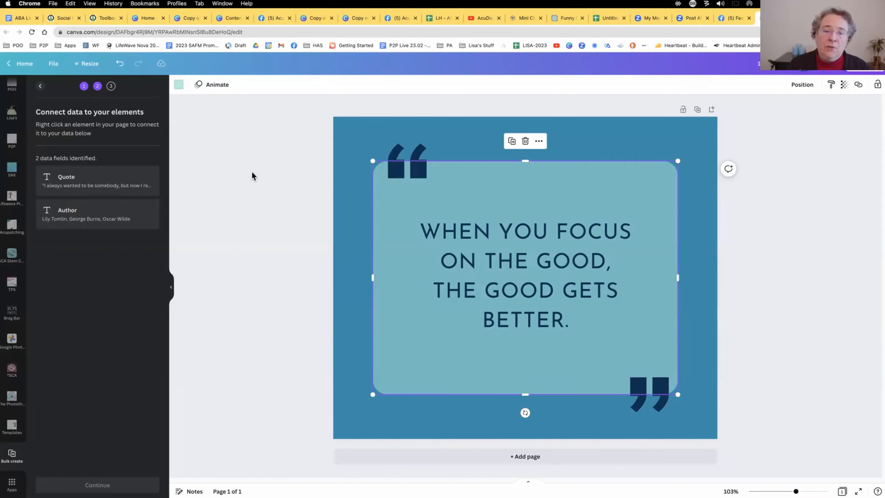
{"action": "left_click", "coordinate": [519, 272]}
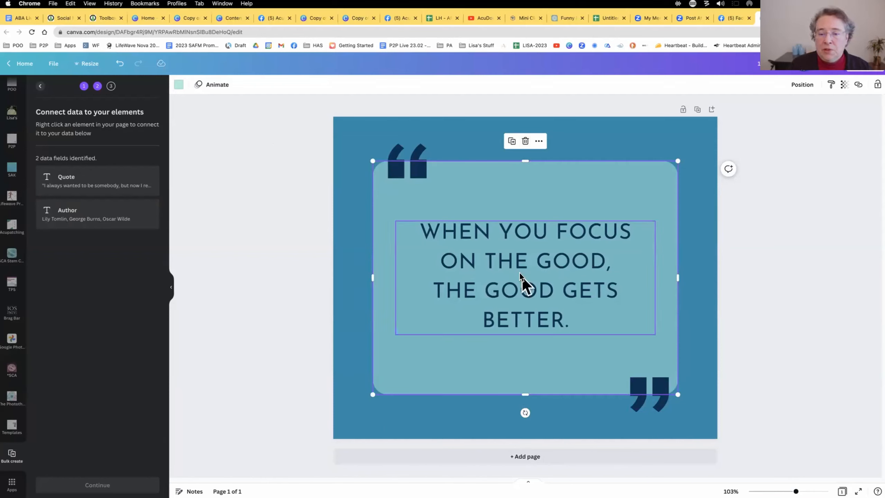